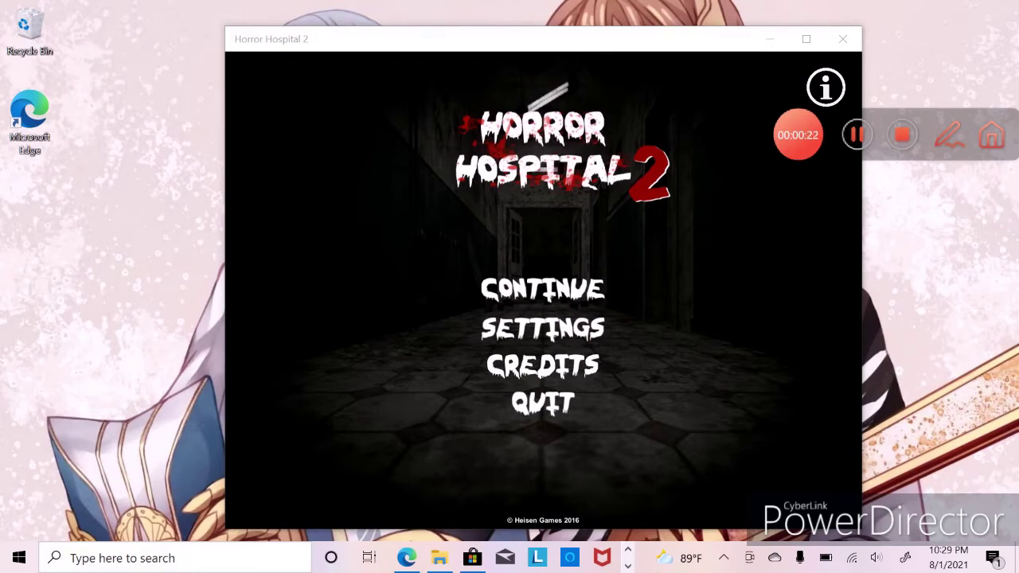
- Choose CONTINUE on the main menu to load the saved game
{"action": "left_click", "coordinate": [542, 289]}
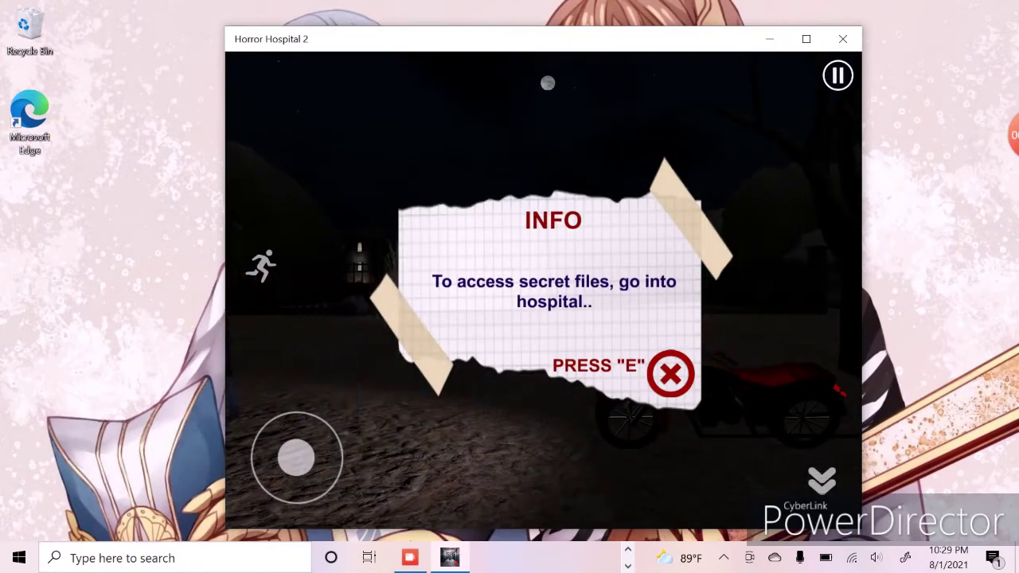
- Dismiss the secret-files info note and turn left to face the shed
{"action": "key", "text": "e"}
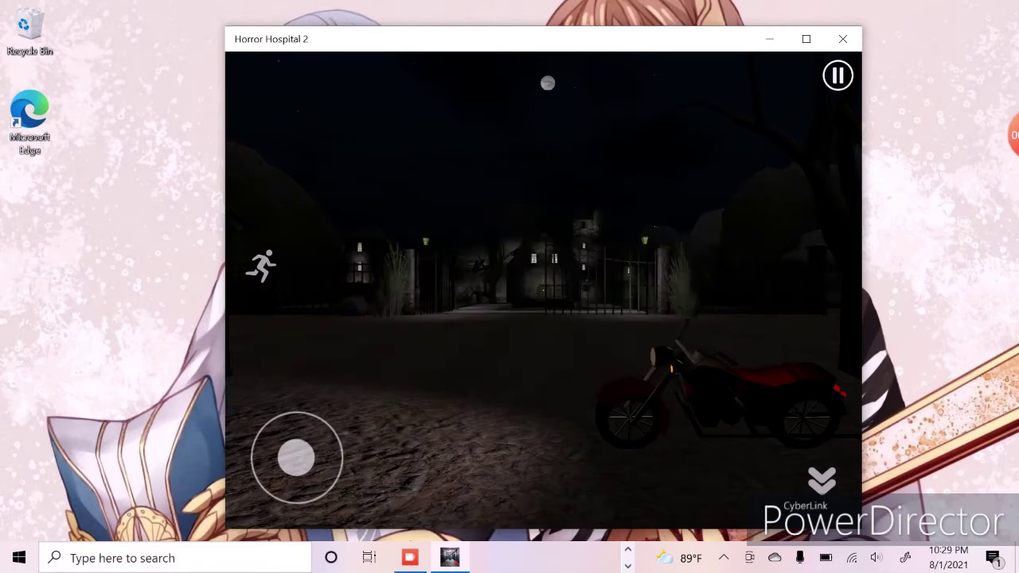
{"action": "left_click_drag", "start_coordinate": [557, 278], "coordinate": [398, 279]}
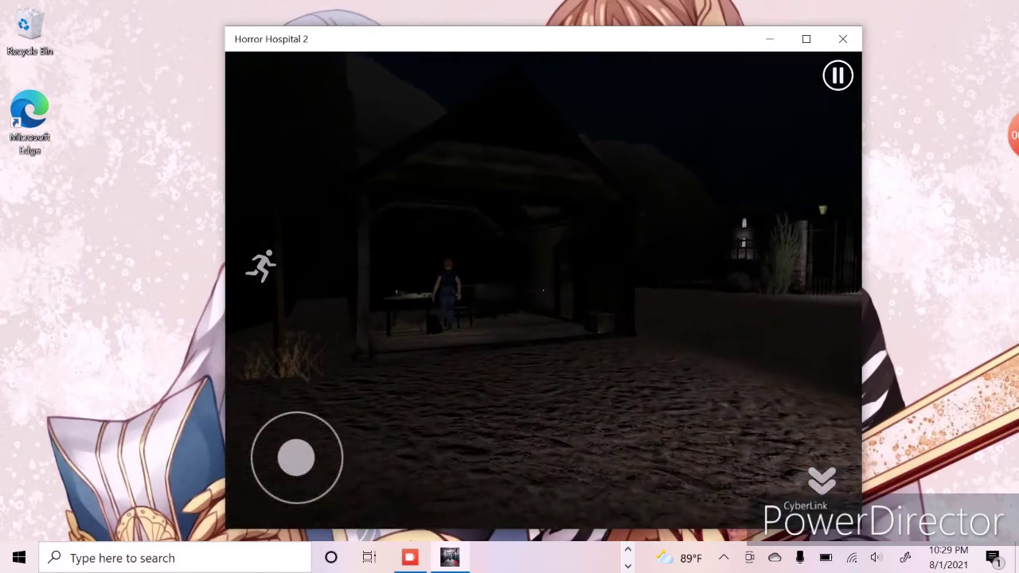
{"action": "left_click_drag", "start_coordinate": [557, 278], "coordinate": [510, 278]}
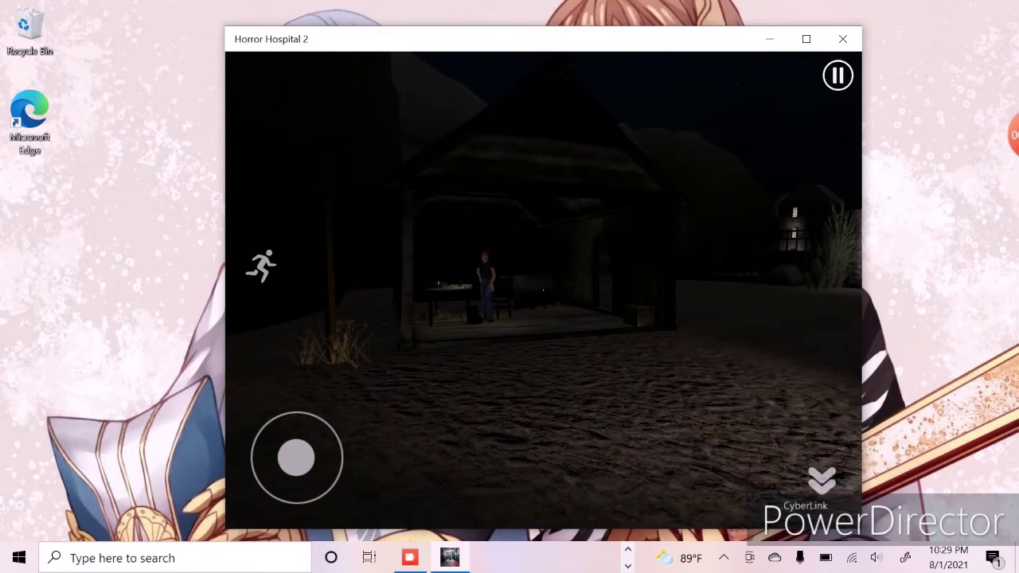
- Walk into the shed up to the man seated at the table and look him over
{"action": "left_click_drag", "start_coordinate": [297, 458], "coordinate": [279, 408]}
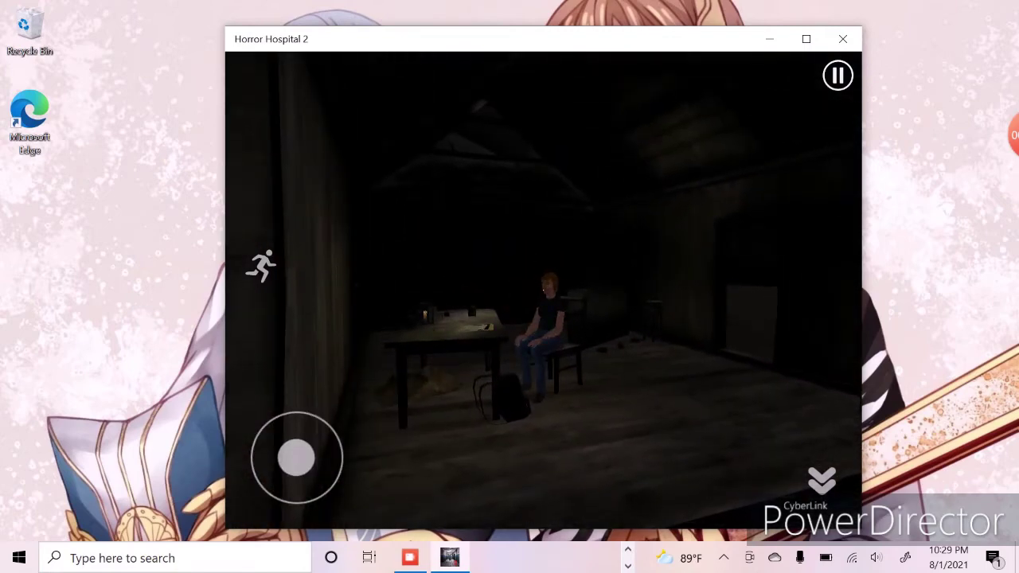
{"action": "left_click_drag", "start_coordinate": [297, 458], "coordinate": [283, 418]}
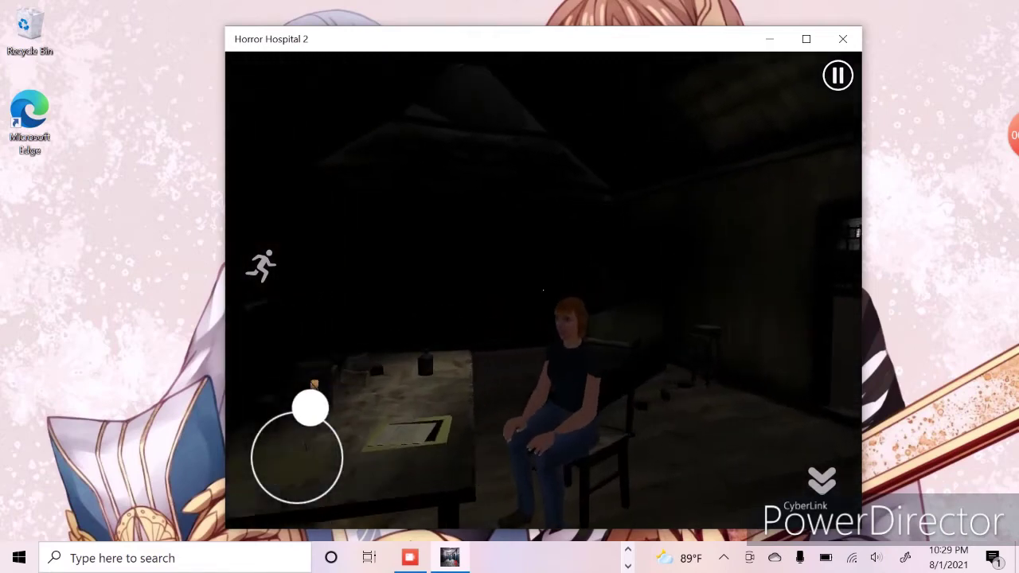
{"action": "left_click_drag", "start_coordinate": [542, 318], "coordinate": [541, 262]}
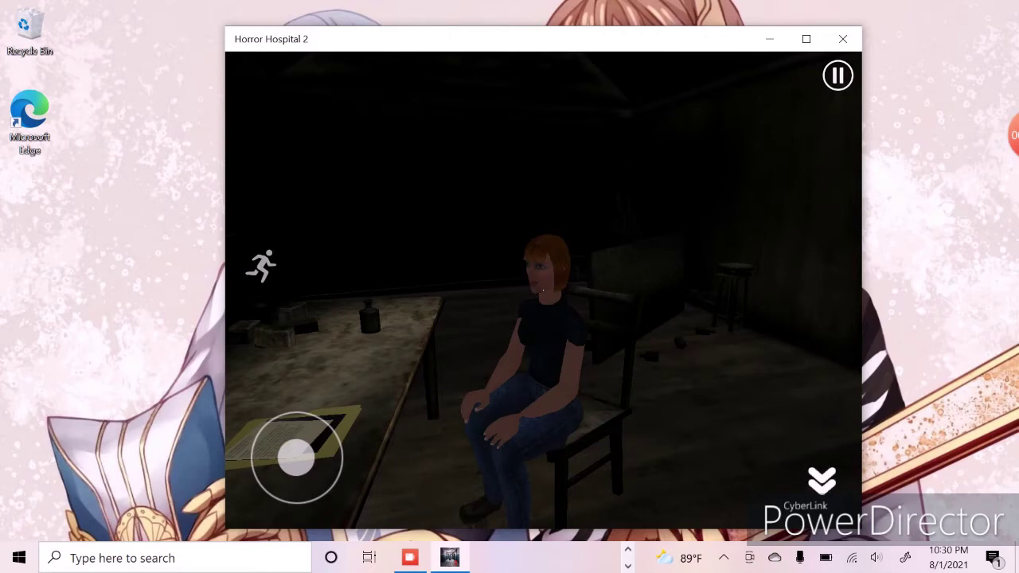
{"action": "mouse_move", "coordinate": [558, 279]}
{"action": "left_mouse_down"}
{"action": "mouse_move", "coordinate": [557, 199]}
{"action": "mouse_move", "coordinate": [558, 279]}
{"action": "left_mouse_up"}
- Turn away from the seated man and walk out past the fence toward the stone house
{"action": "left_click_drag", "start_coordinate": [637, 279], "coordinate": [398, 279]}
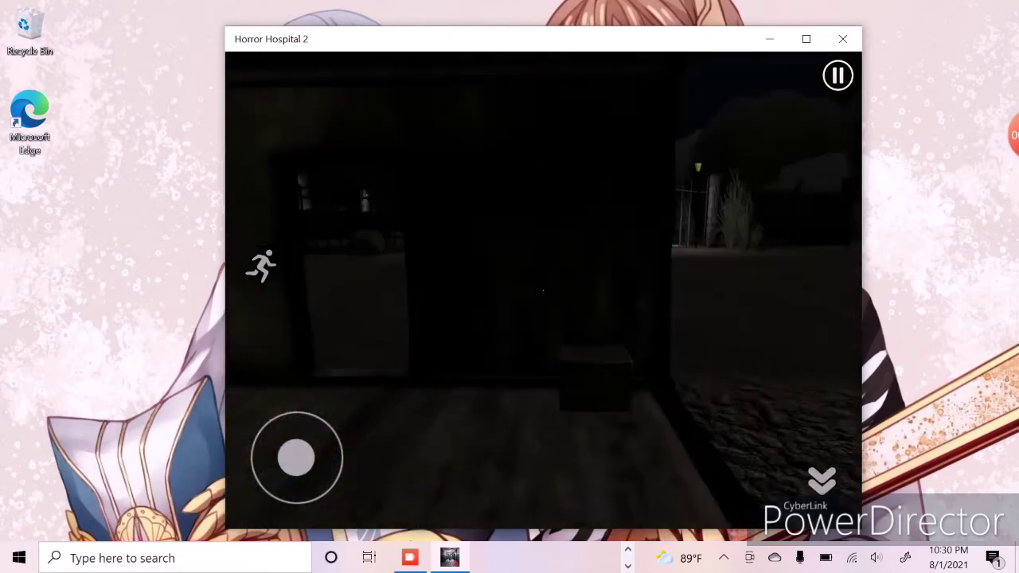
{"action": "left_click_drag", "start_coordinate": [296, 458], "coordinate": [313, 408]}
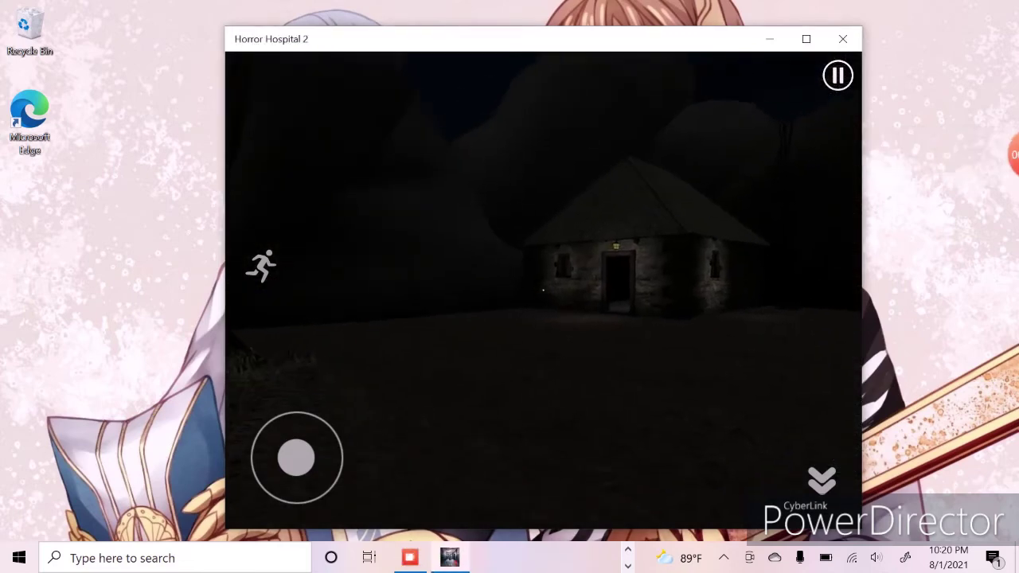
{"action": "mouse_move", "coordinate": [296, 459]}
{"action": "left_mouse_down"}
{"action": "mouse_move", "coordinate": [315, 411]}
{"action": "mouse_move", "coordinate": [303, 407]}
{"action": "mouse_move", "coordinate": [252, 435]}
{"action": "mouse_move", "coordinate": [296, 458]}
{"action": "left_mouse_up"}
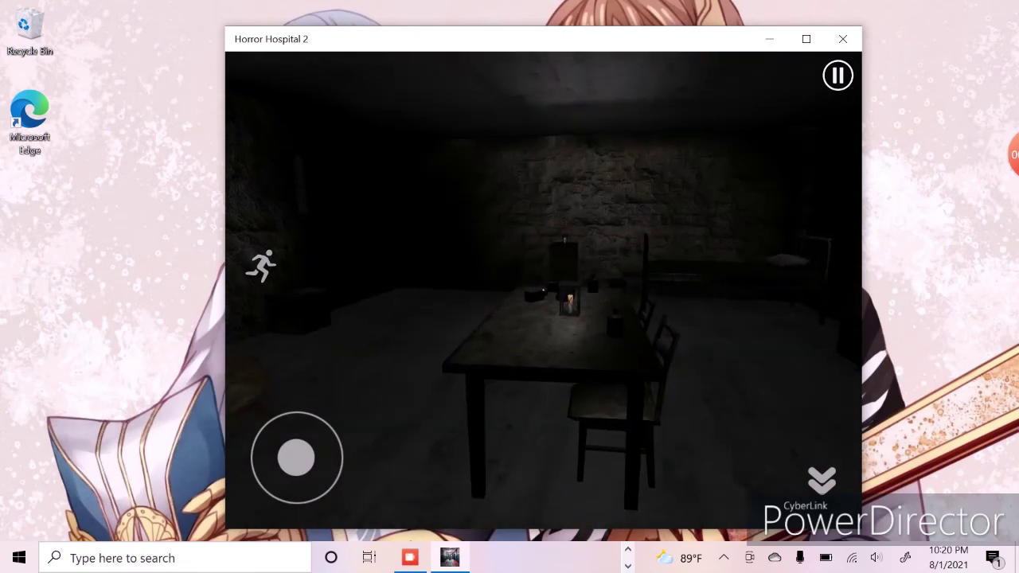
- Turn from the empty table to the doorway and look out over the dark grounds
{"action": "left_click_drag", "start_coordinate": [637, 278], "coordinate": [398, 279]}
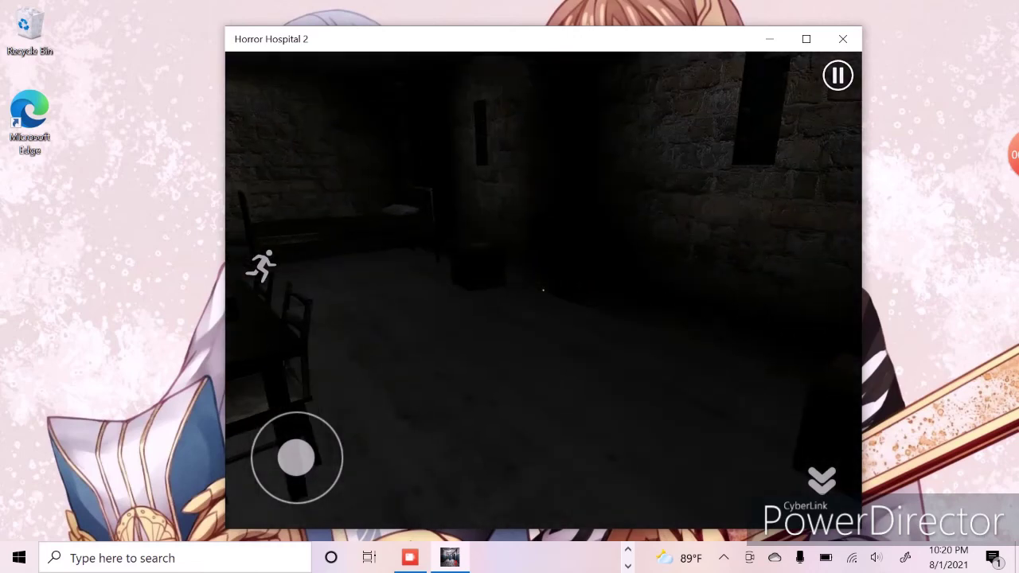
{"action": "left_click_drag", "start_coordinate": [638, 279], "coordinate": [398, 278]}
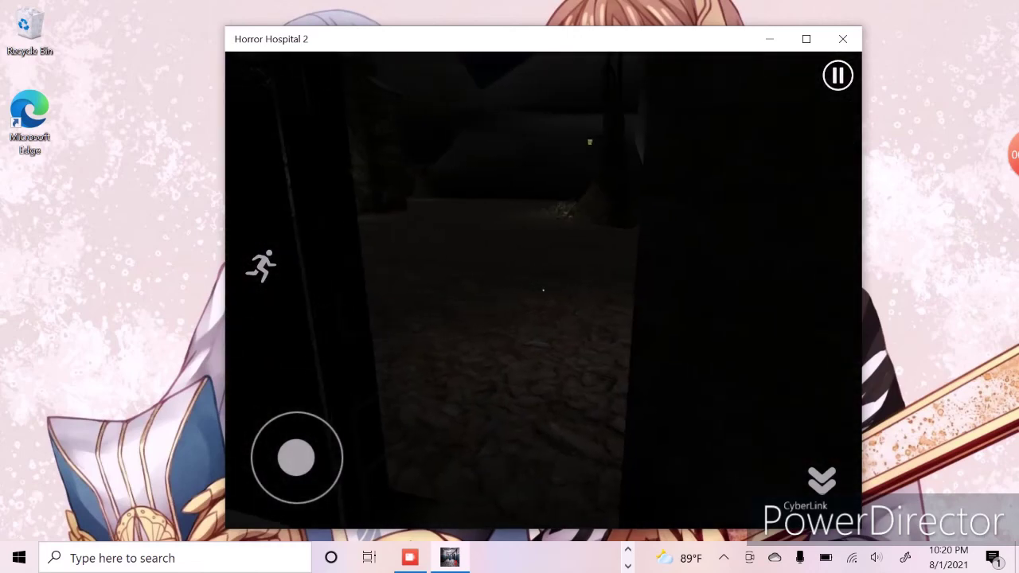
{"action": "left_click_drag", "start_coordinate": [557, 279], "coordinate": [478, 278]}
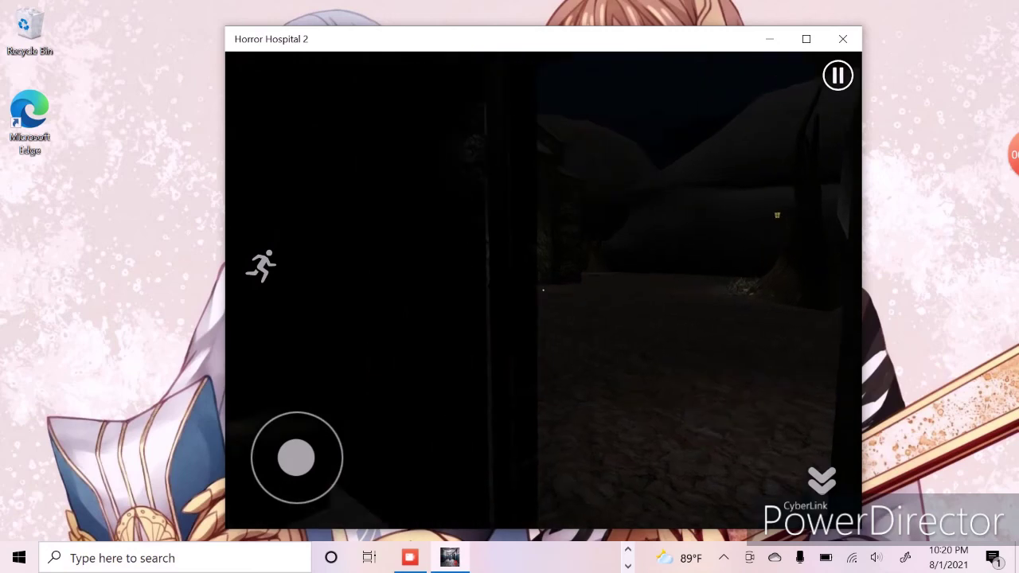